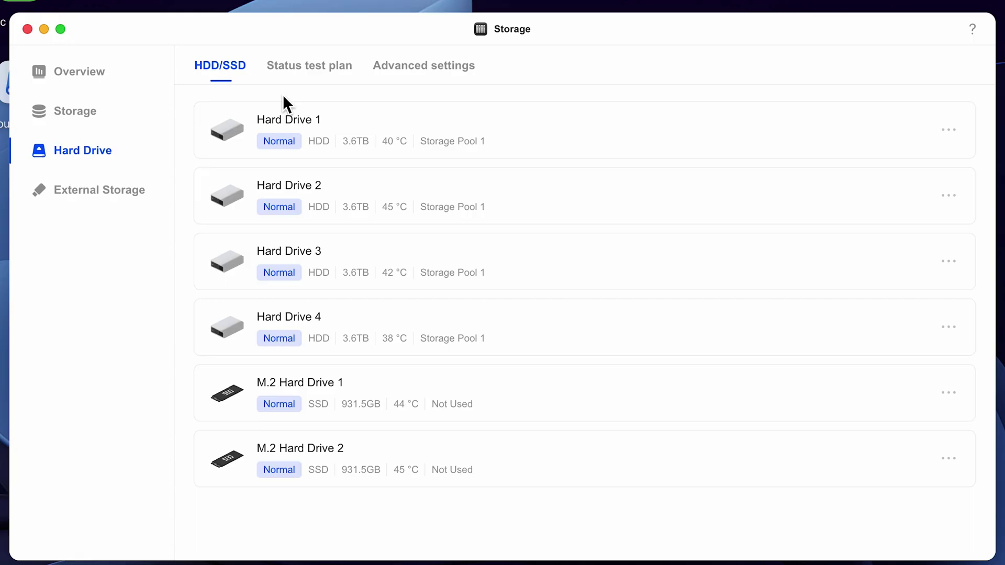
Step: Review Storage Pool 1 and the Storage app's Advanced settings tab
click(75, 111)
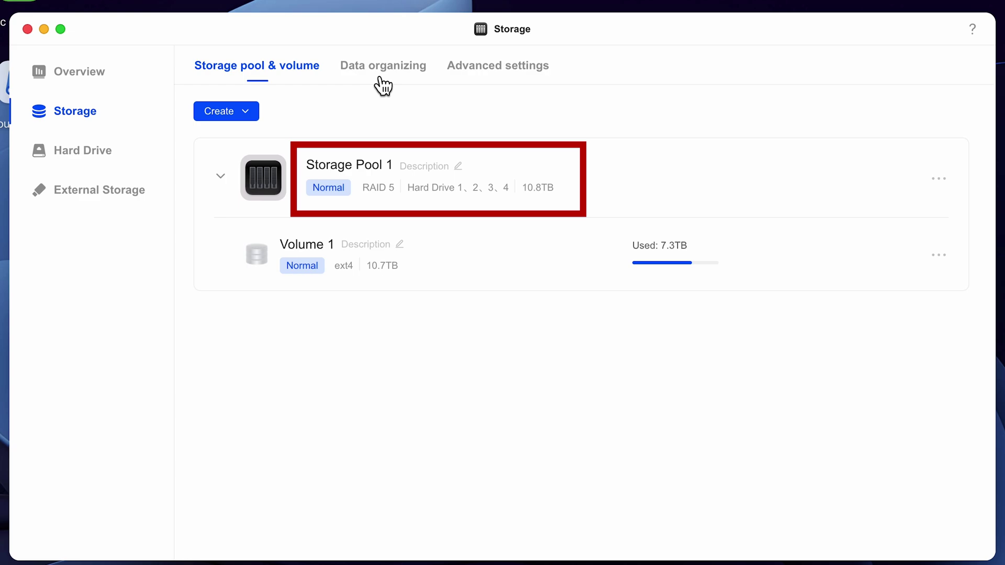
click(497, 66)
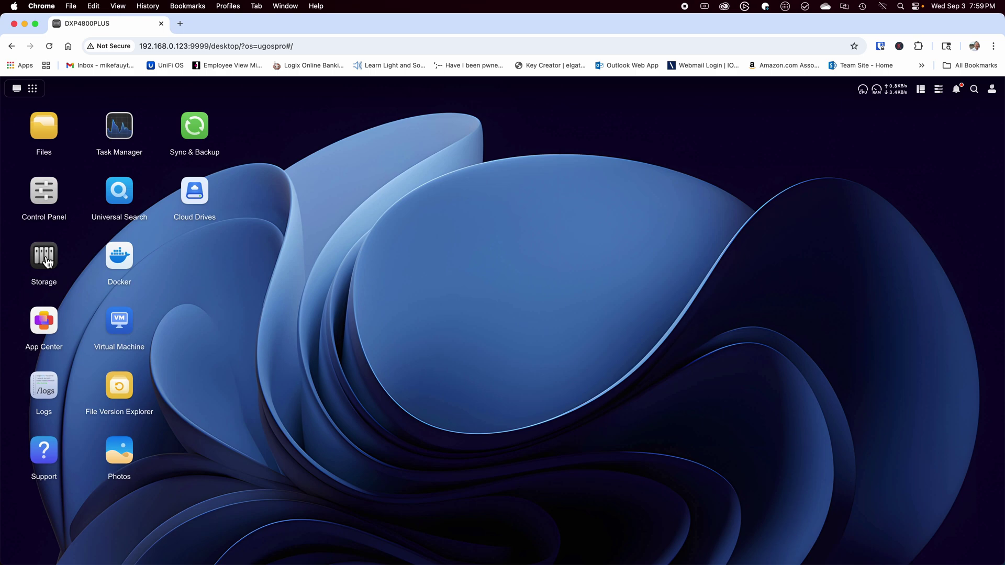
Step: Disable Hard Drive 1 with the account password, then check the Dangerous status in Overview
click(44, 257)
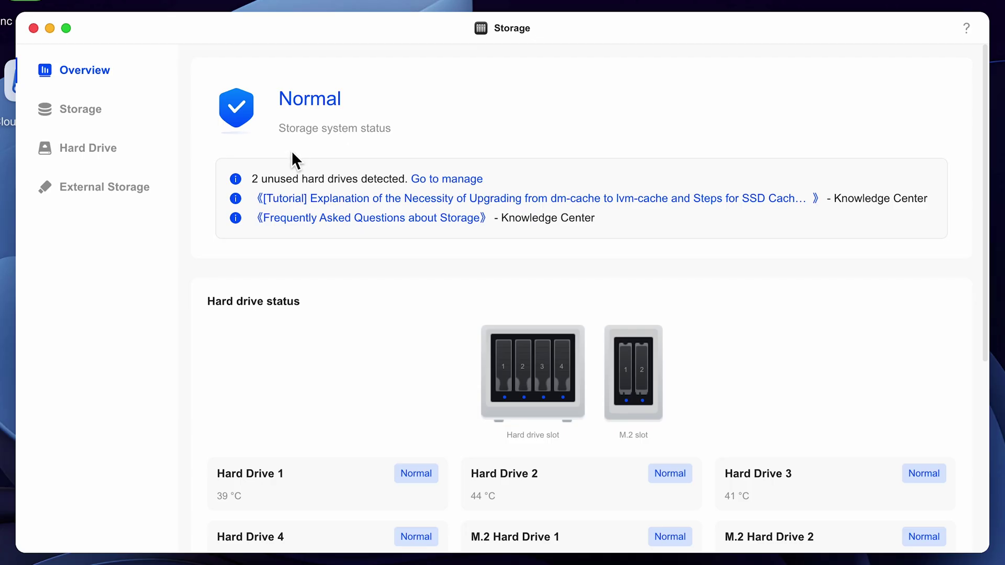
click(88, 148)
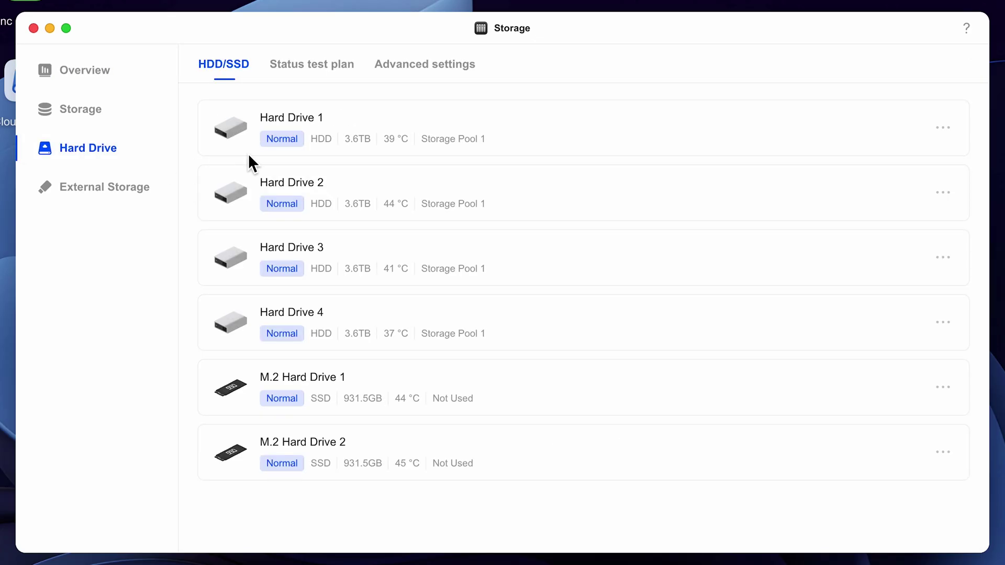
click(949, 130)
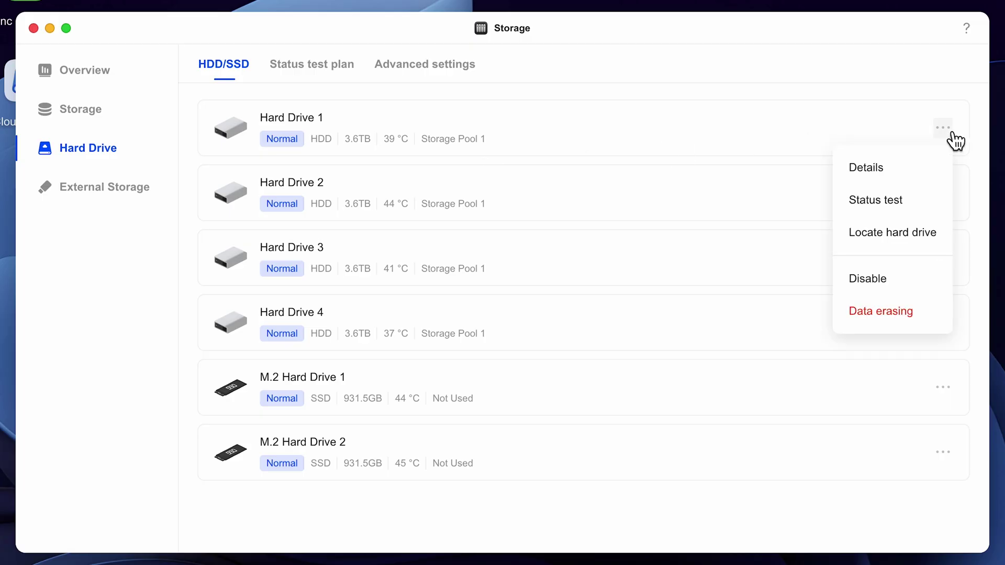
click(869, 279)
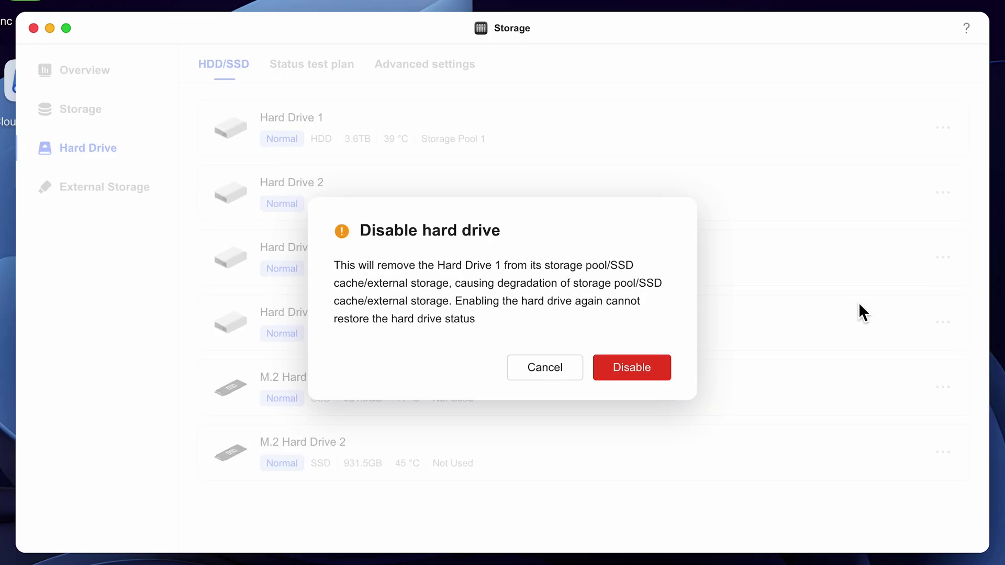
click(630, 372)
key(super+v)
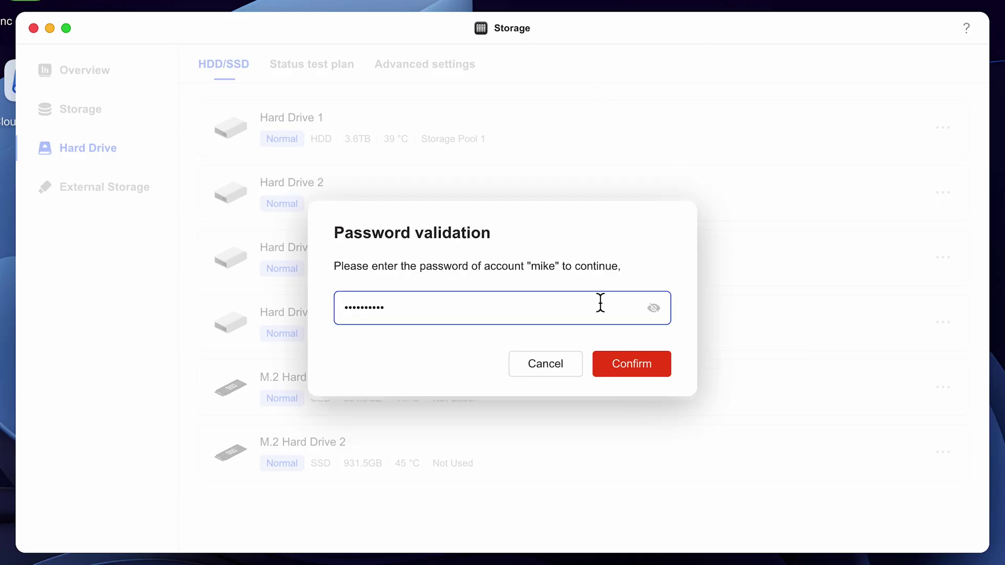
click(626, 369)
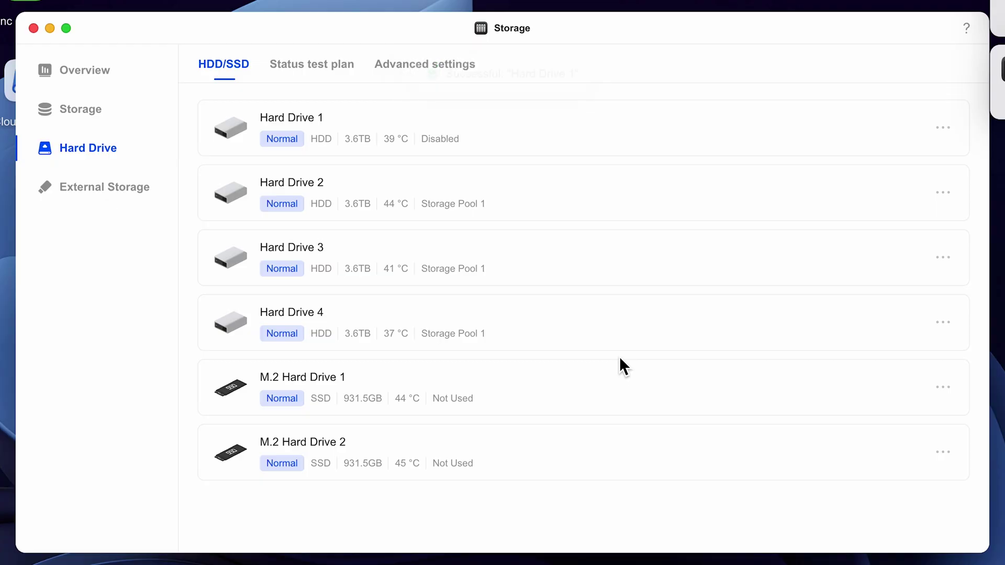
click(94, 76)
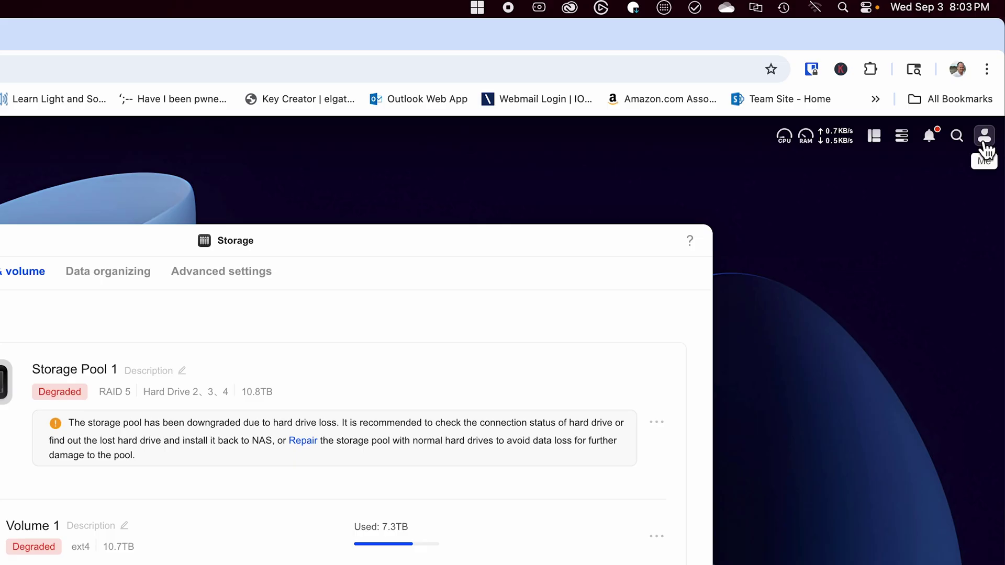
Step: Shut down the NAS from the account menu and confirm
click(984, 138)
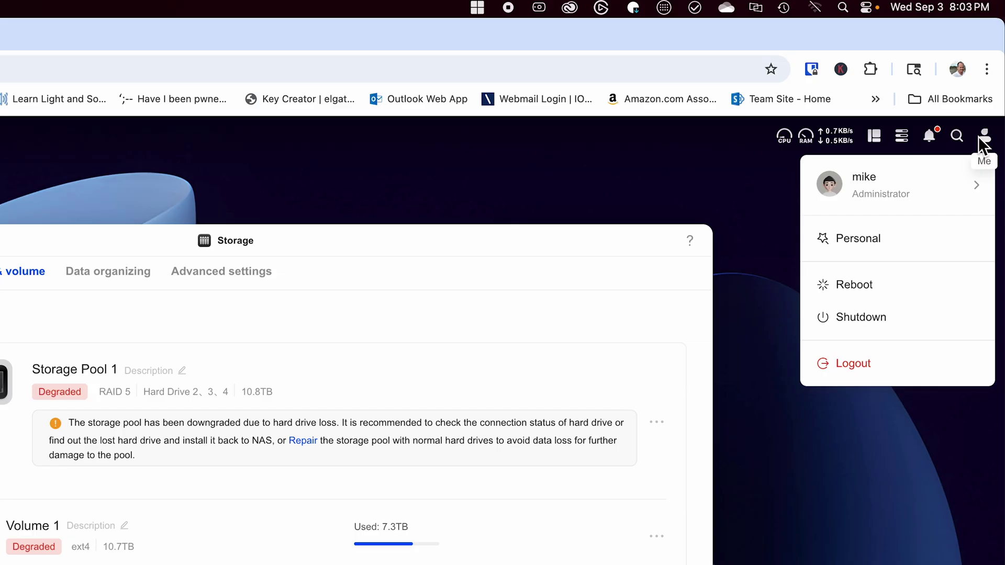
click(873, 325)
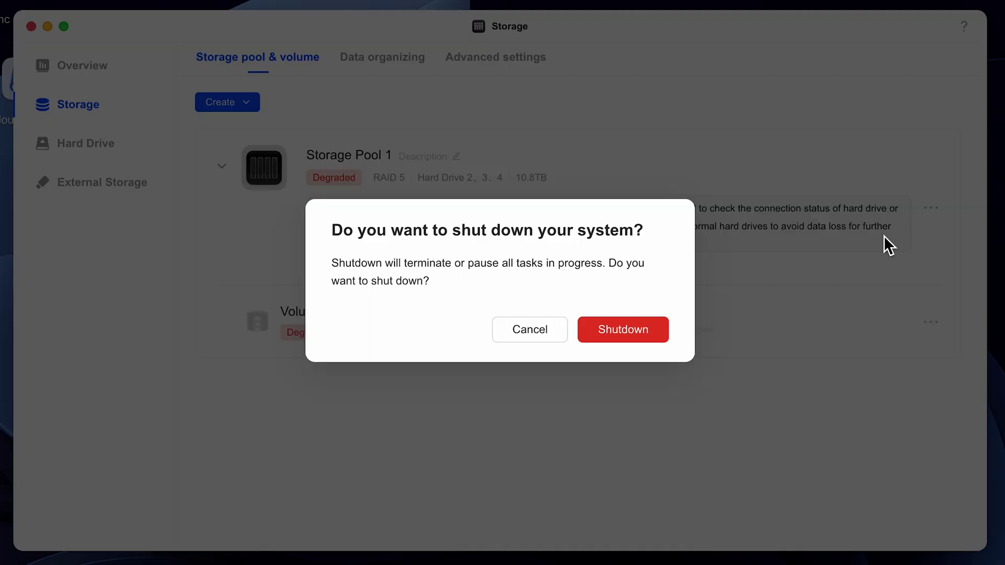
click(617, 336)
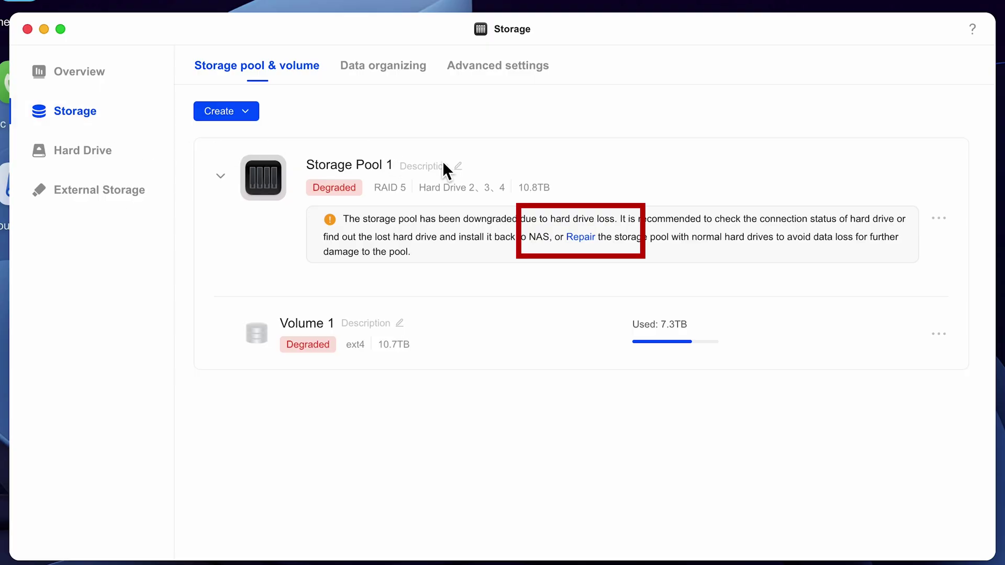
Step: Repair Storage Pool 1 with Hard Drive 1, approving the format with the account password
click(945, 219)
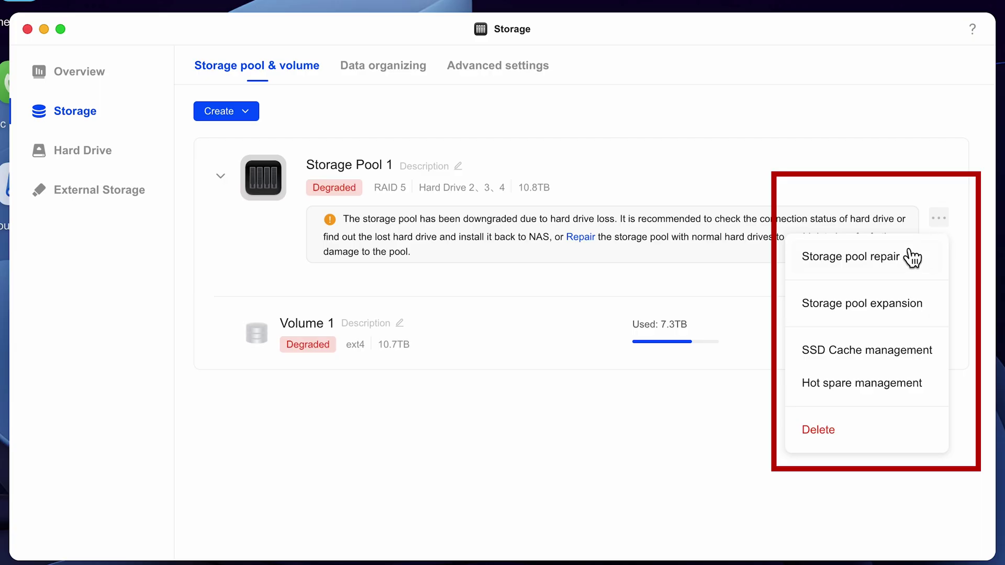
click(858, 269)
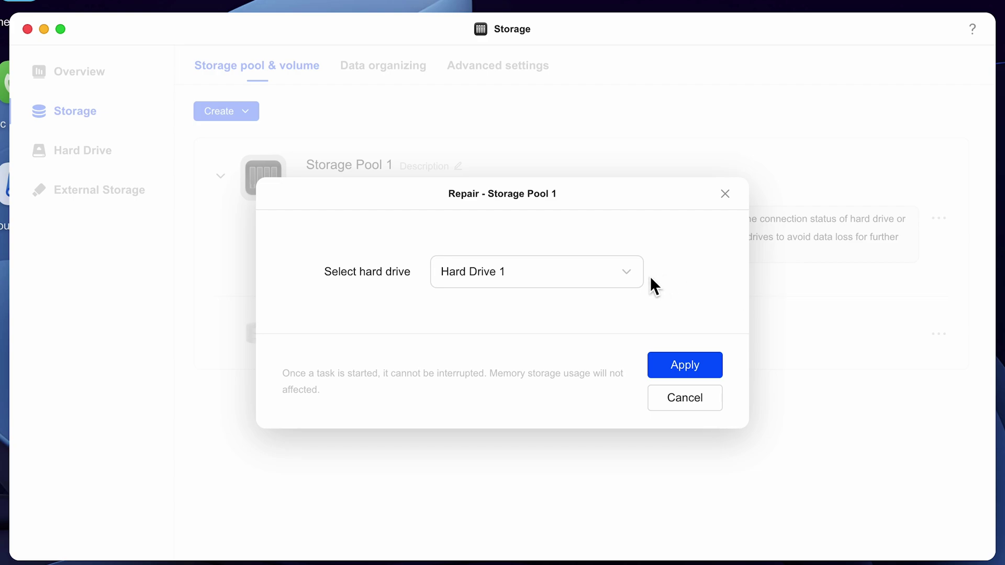
click(697, 369)
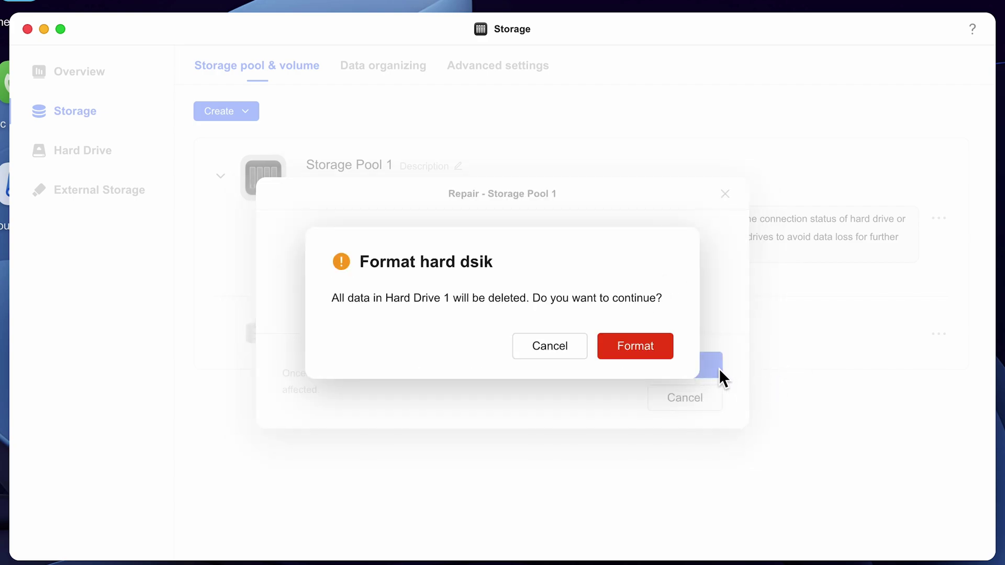
click(645, 353)
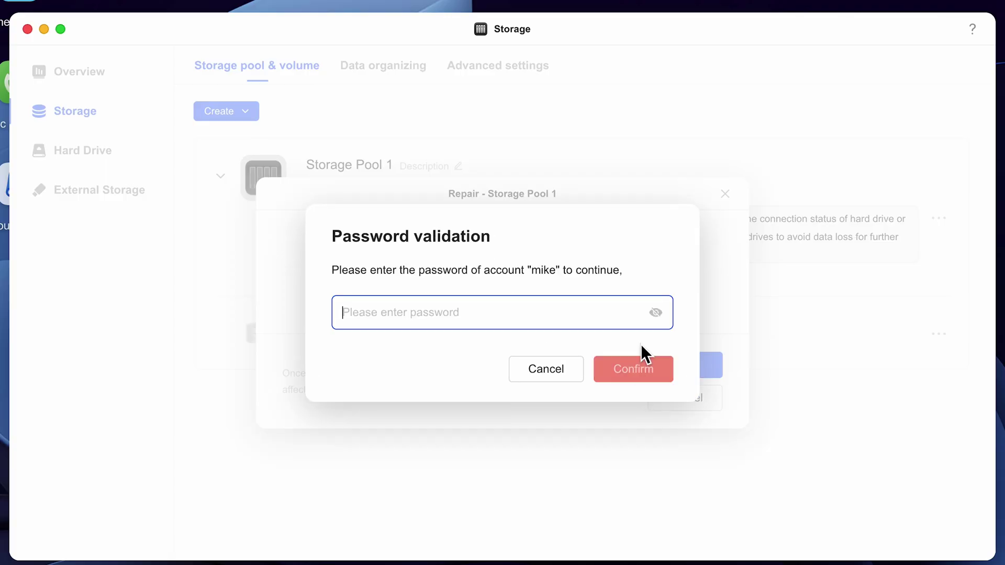
key(super+v)
click(624, 377)
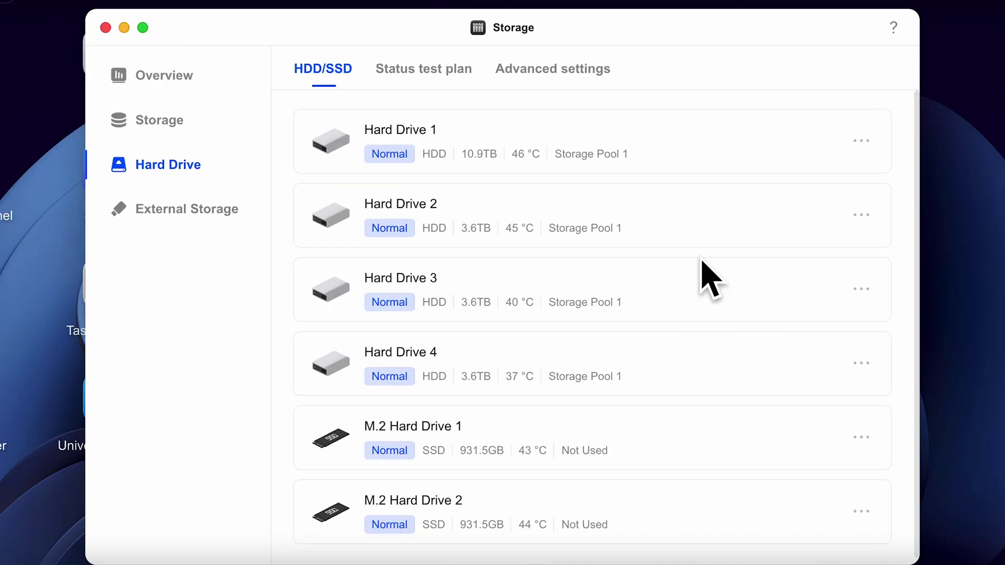
Step: Disable Hard Drive 2 with the account password and shut down the NAS to swap it
click(861, 215)
click(756, 386)
click(652, 386)
text(••••••••••)
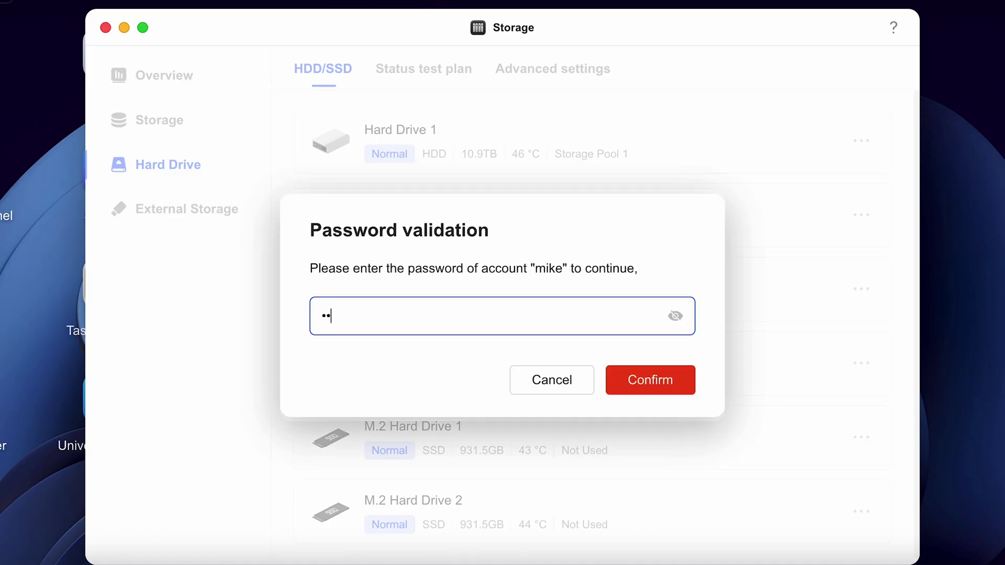
click(651, 380)
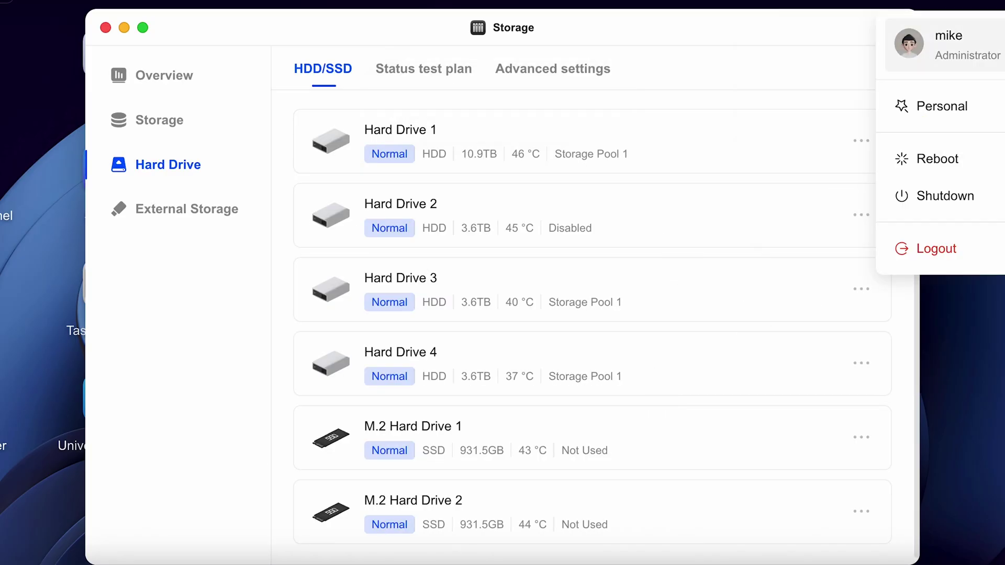
click(960, 195)
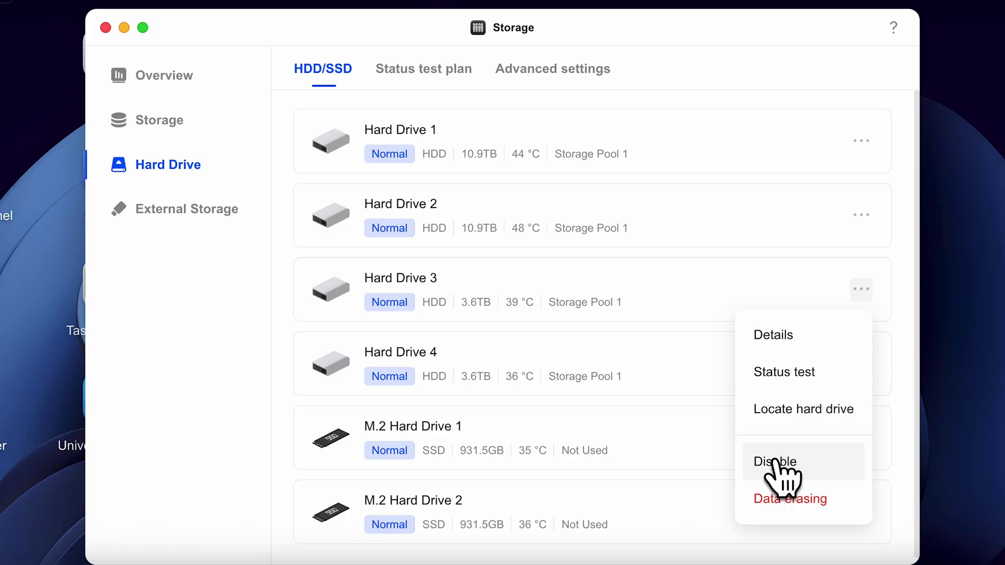
Step: Disable Hard Drives 3 and 4 in turn, shutting down to swap the last drive
click(776, 466)
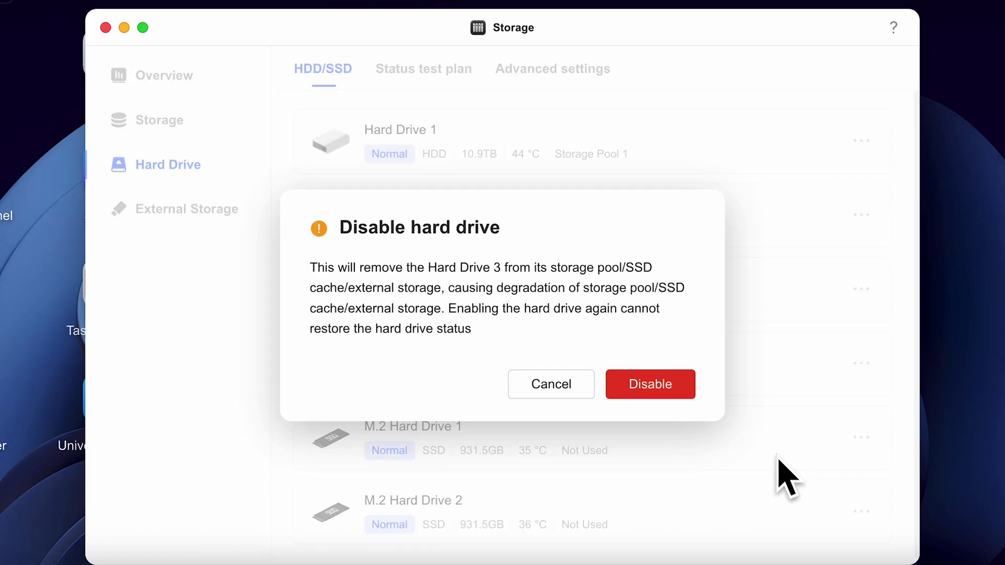
click(650, 384)
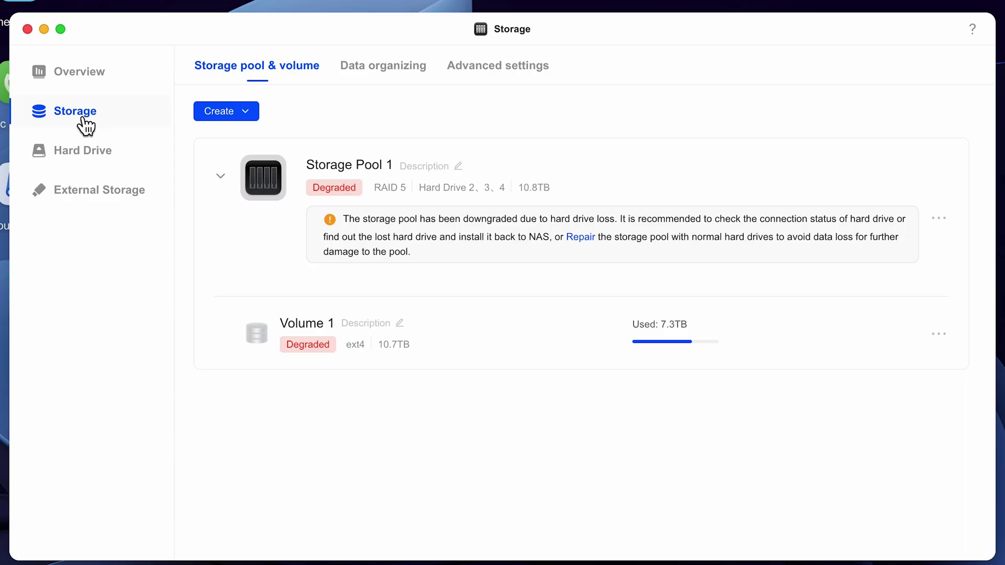
click(938, 218)
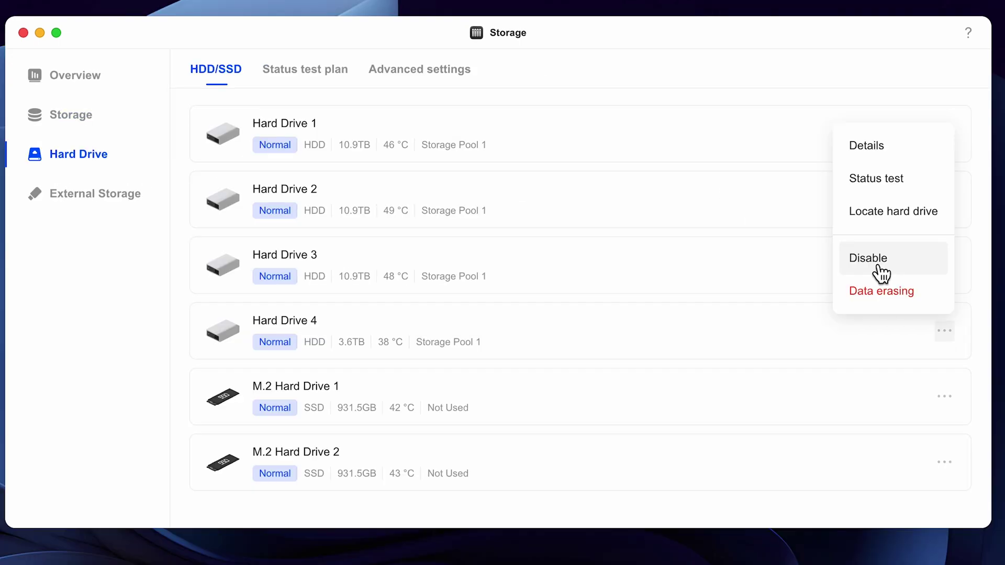
click(879, 267)
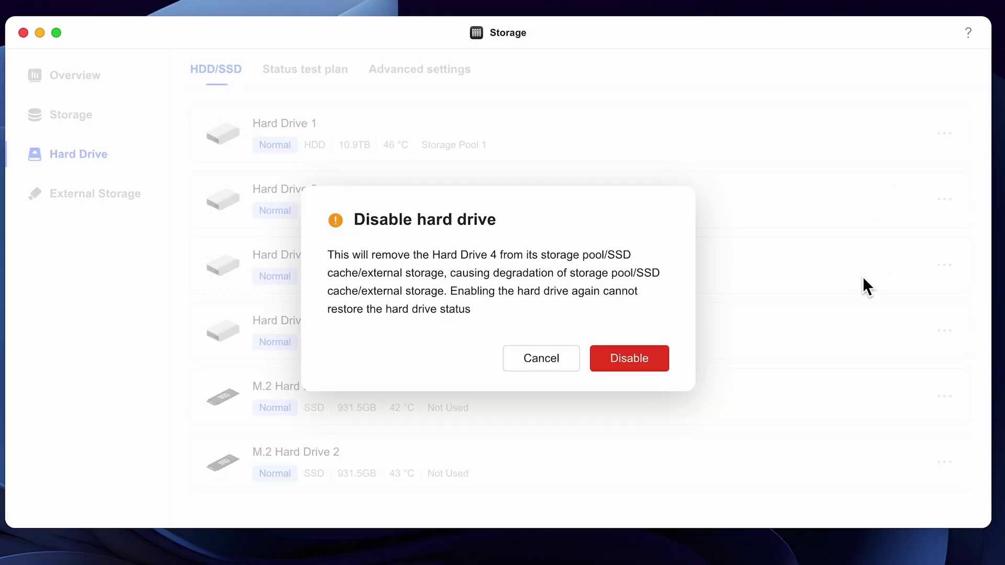
click(636, 366)
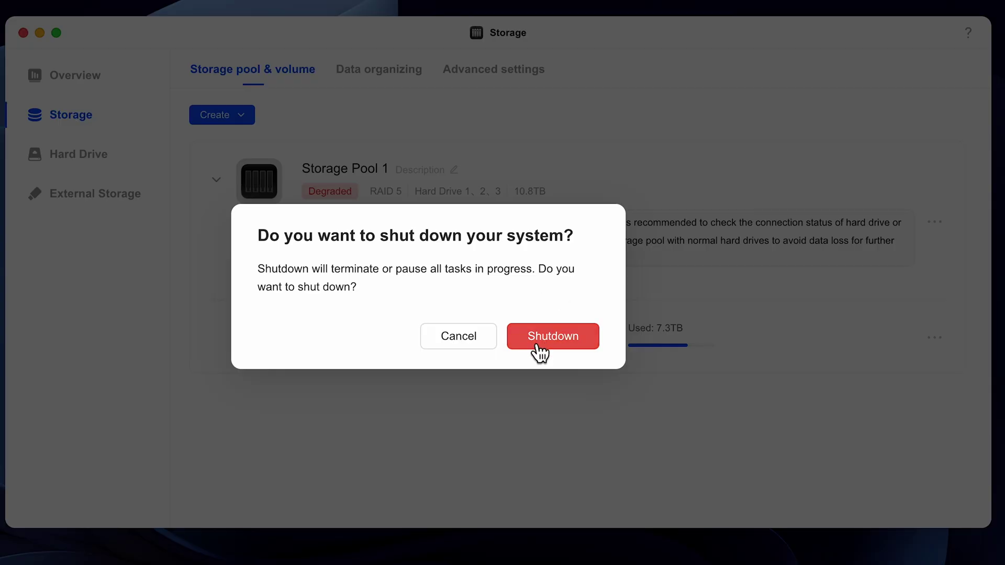
click(539, 343)
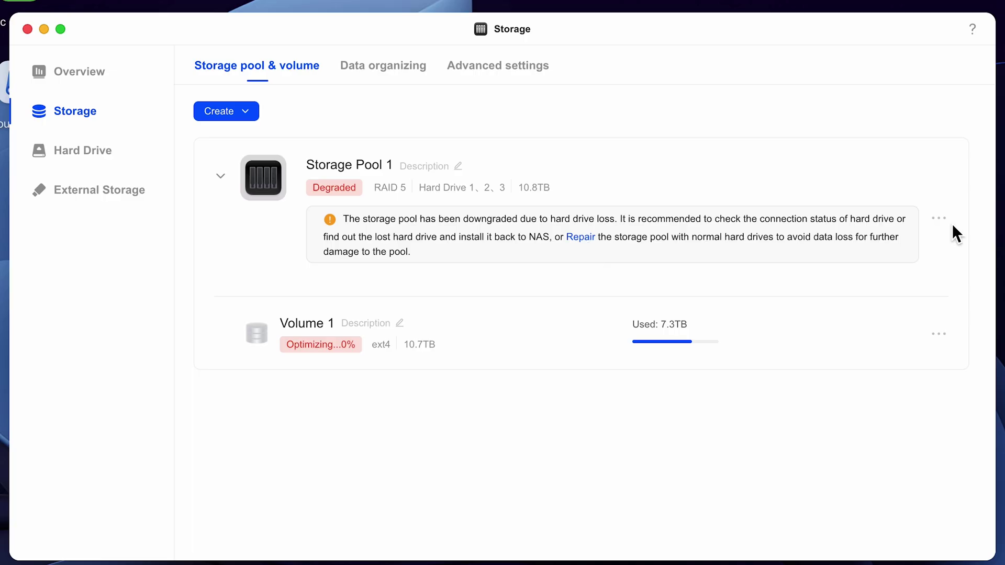
Step: Repair Storage Pool 1 with the new Hard Drive 4, approving the format with the password
click(940, 219)
click(885, 257)
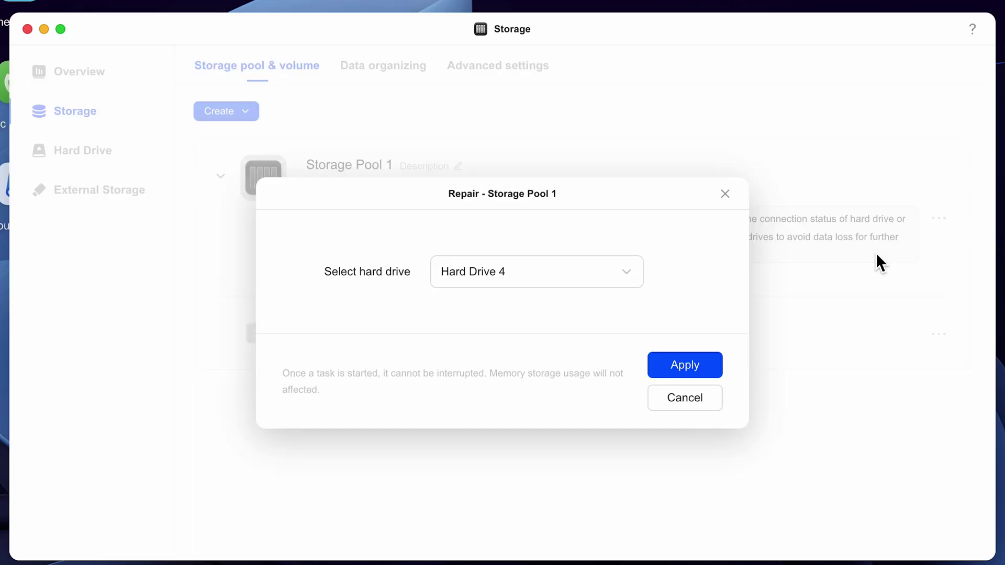
click(684, 373)
click(640, 358)
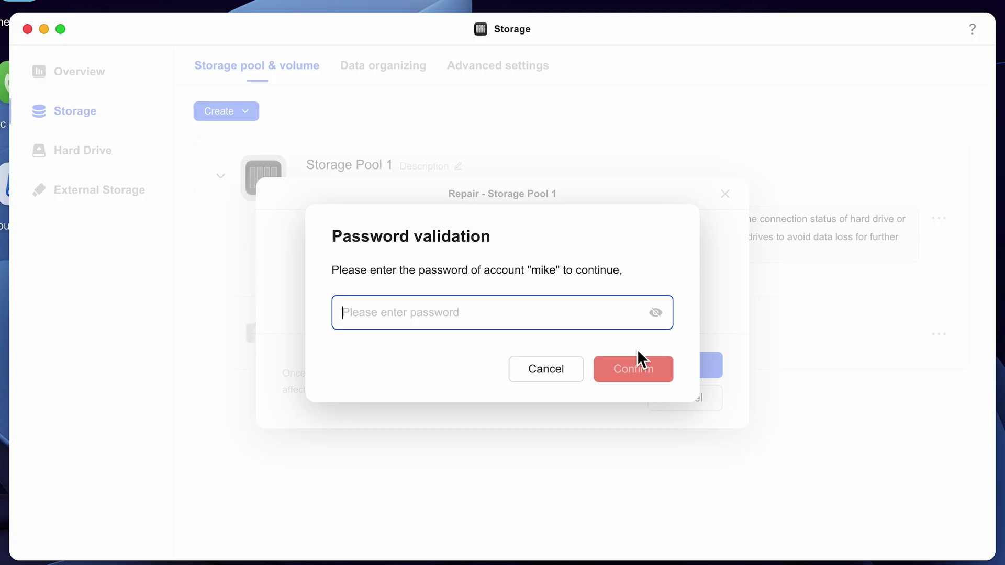
text(*****)
key(BackSpace)
key(BackSpace)
key(BackSpace)
key(BackSpace)
key(BackSpace)
text(**********)
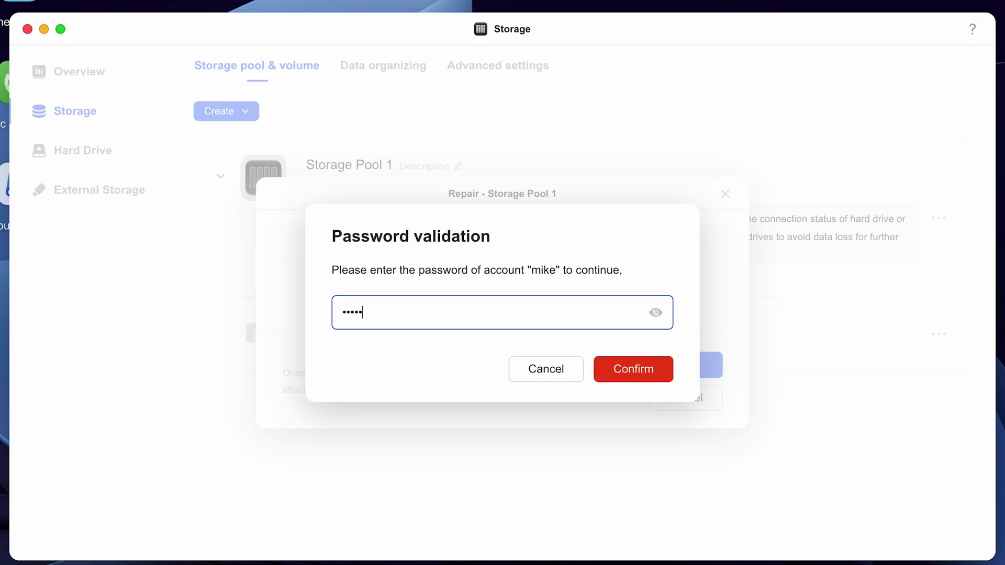
click(642, 375)
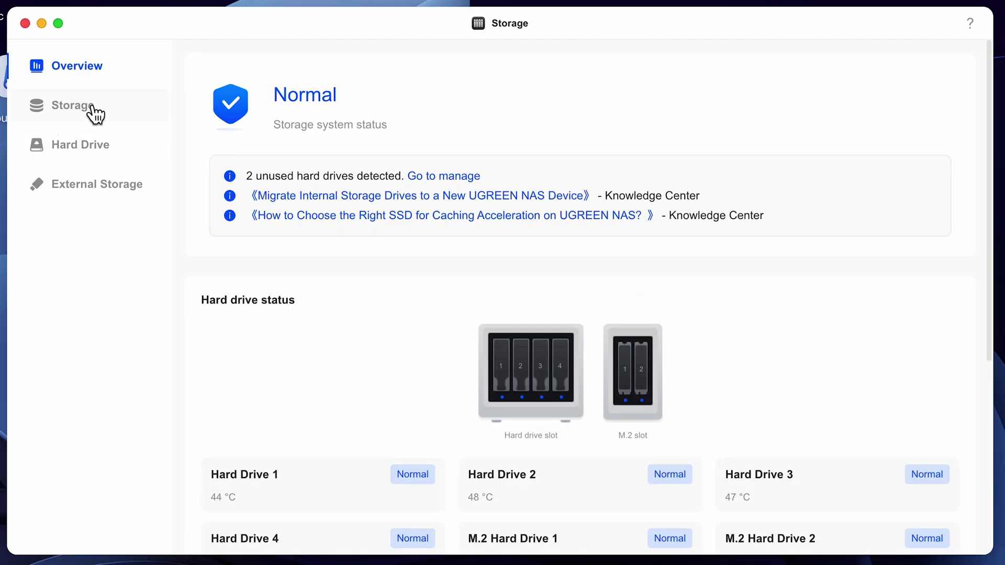
Step: Expand Storage Pool 1 to 32.7TB via the Expand link in its notice
click(94, 113)
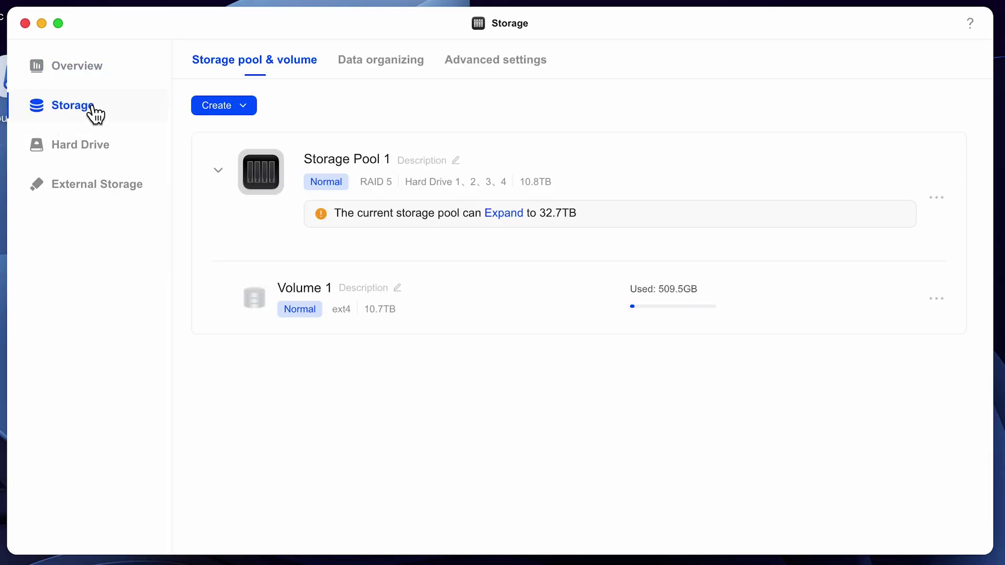
click(504, 214)
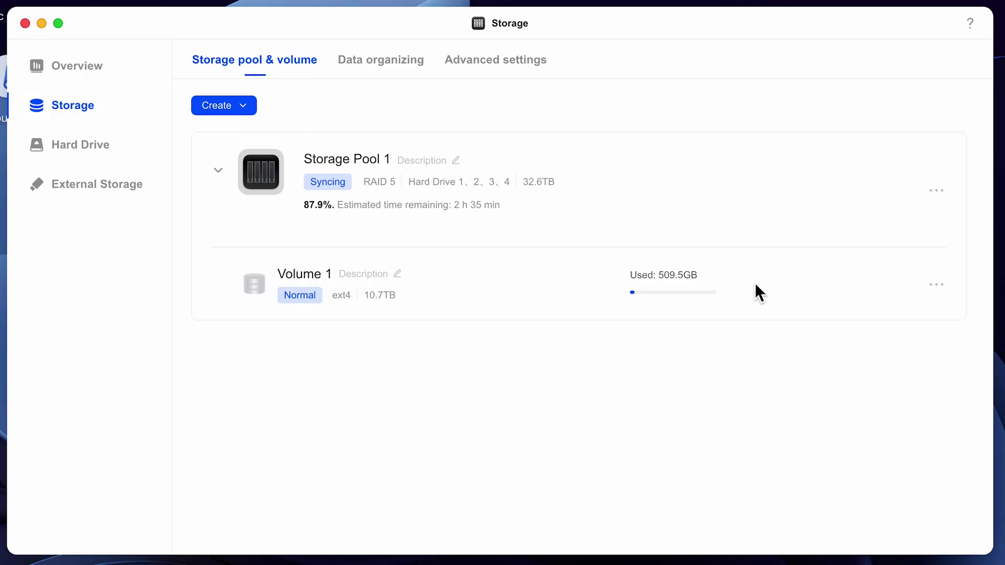
Step: Expand Volume 1 by 22349 GB of additional capacity and apply it
click(934, 292)
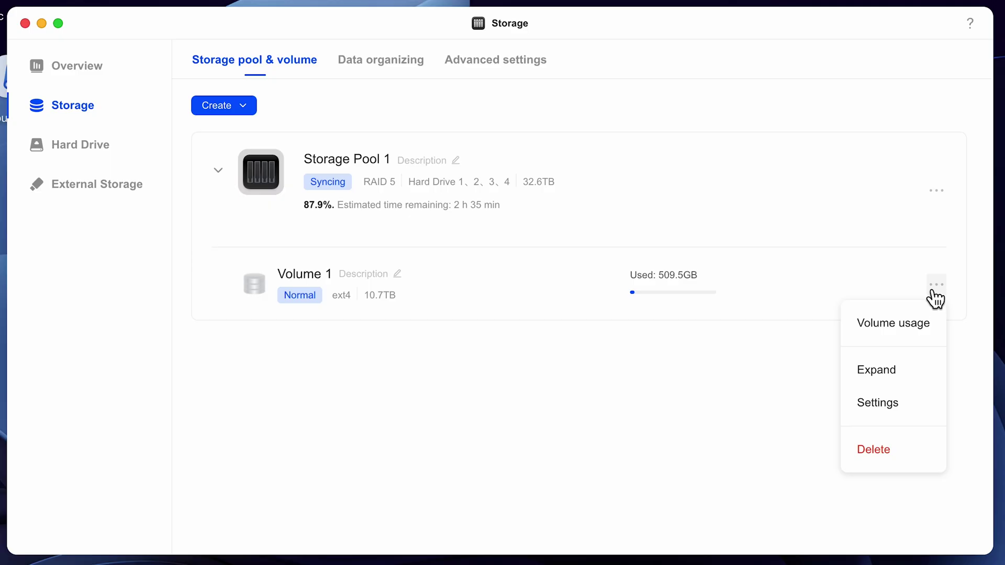
click(934, 291)
click(936, 285)
click(882, 386)
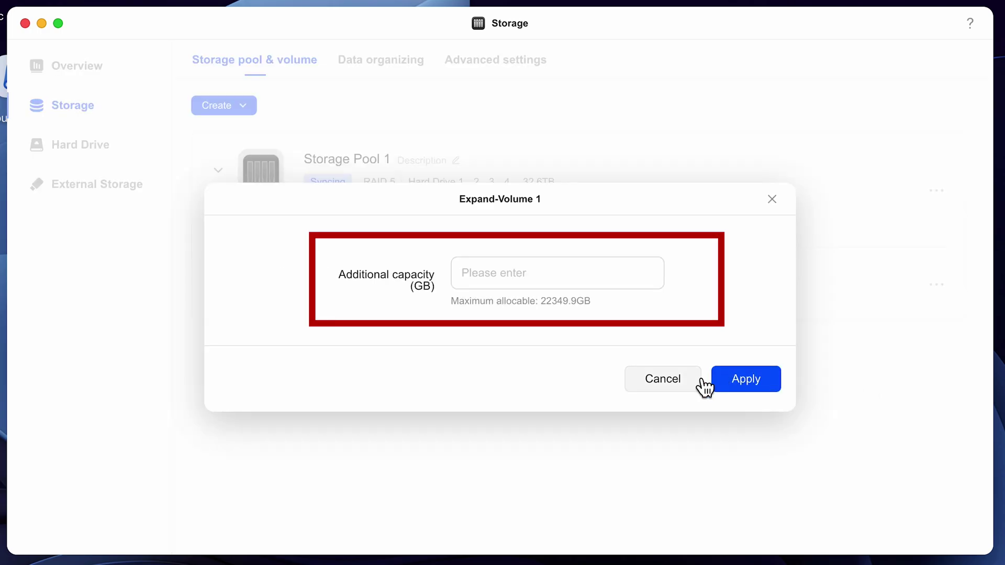
click(500, 273)
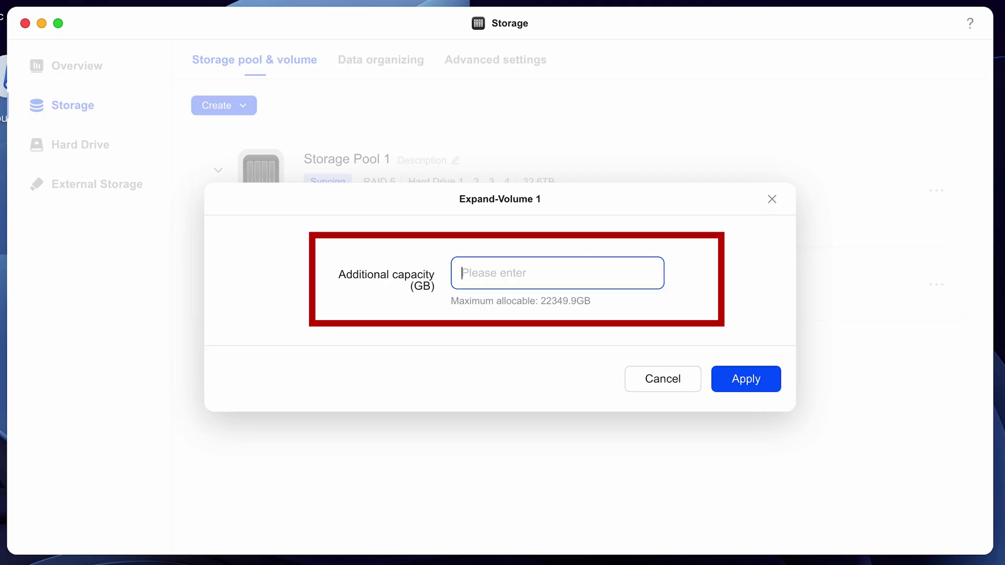
text(22349)
click(753, 390)
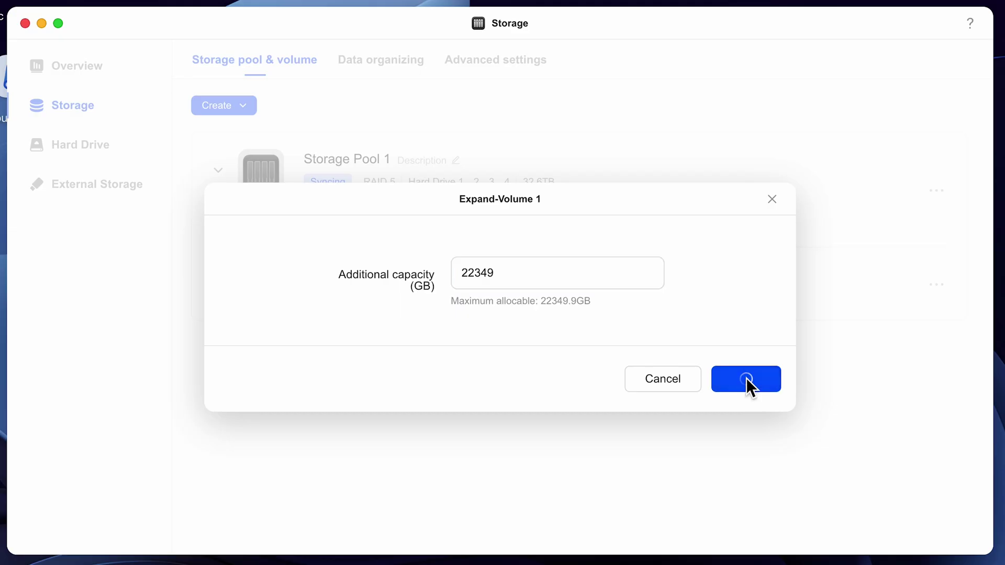